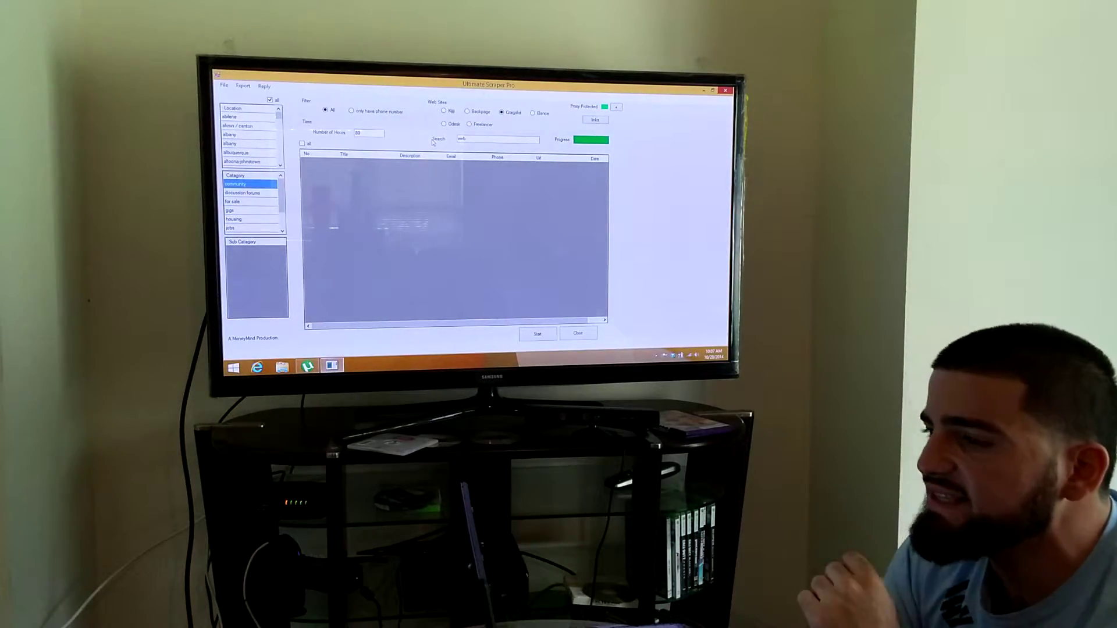
Step: Close the running Ultimate Scraper Pro window and select its desktop shortcut
{"action": "key", "text": "alt+F4"}
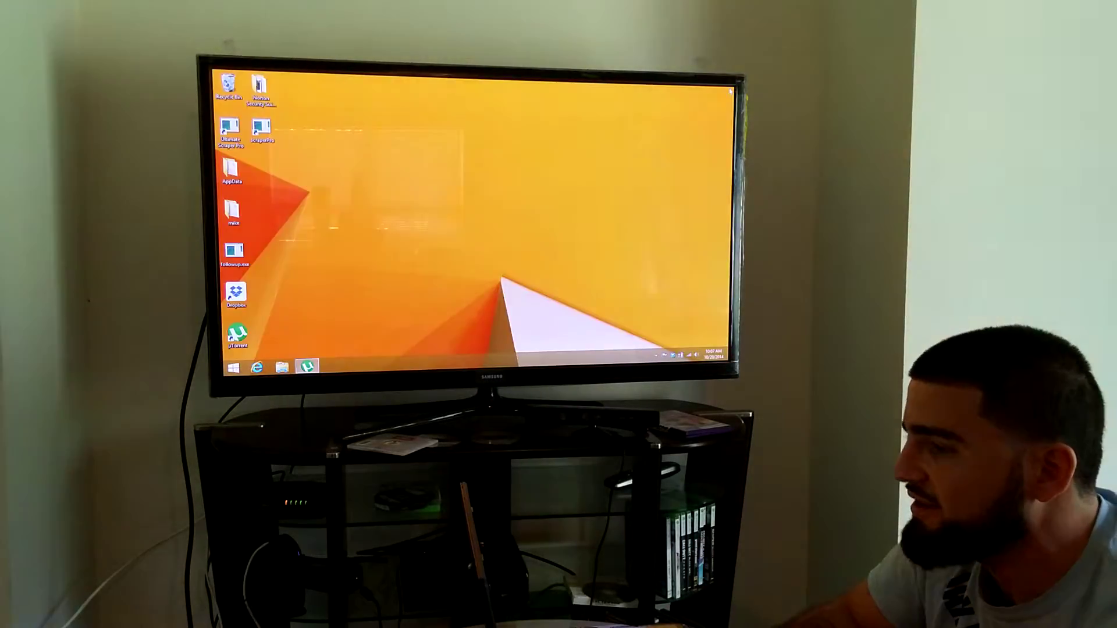
{"action": "left_click_drag", "start_coordinate": [329, 162], "coordinate": [275, 149]}
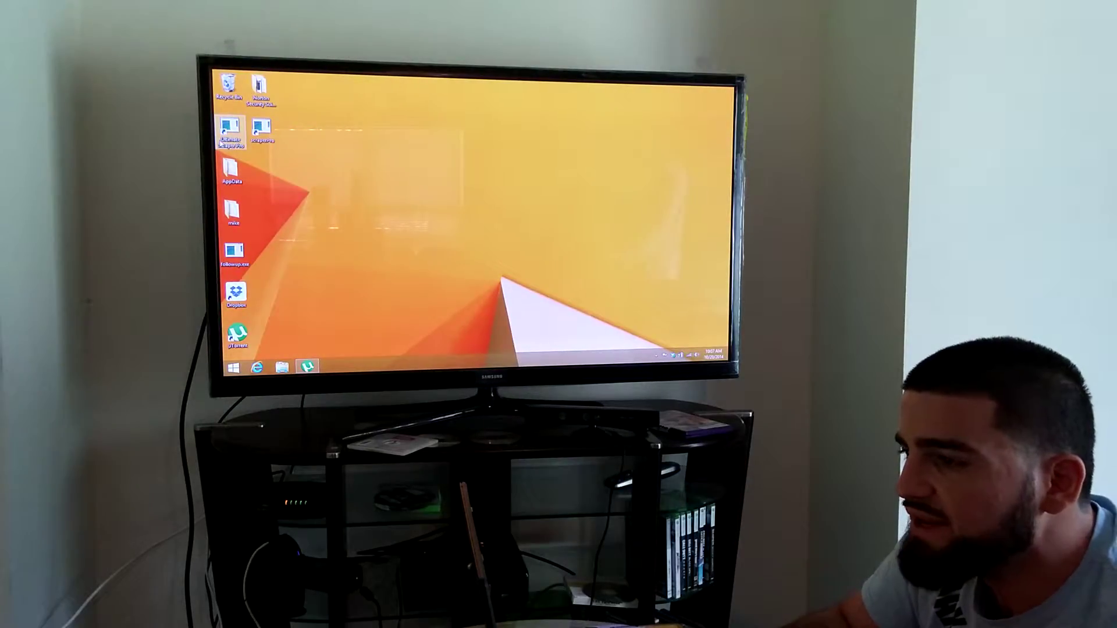
Step: Launch Ultimate Scraper Pro from its desktop icon, approving the administrator prompt
{"action": "double_click", "coordinate": [223, 140]}
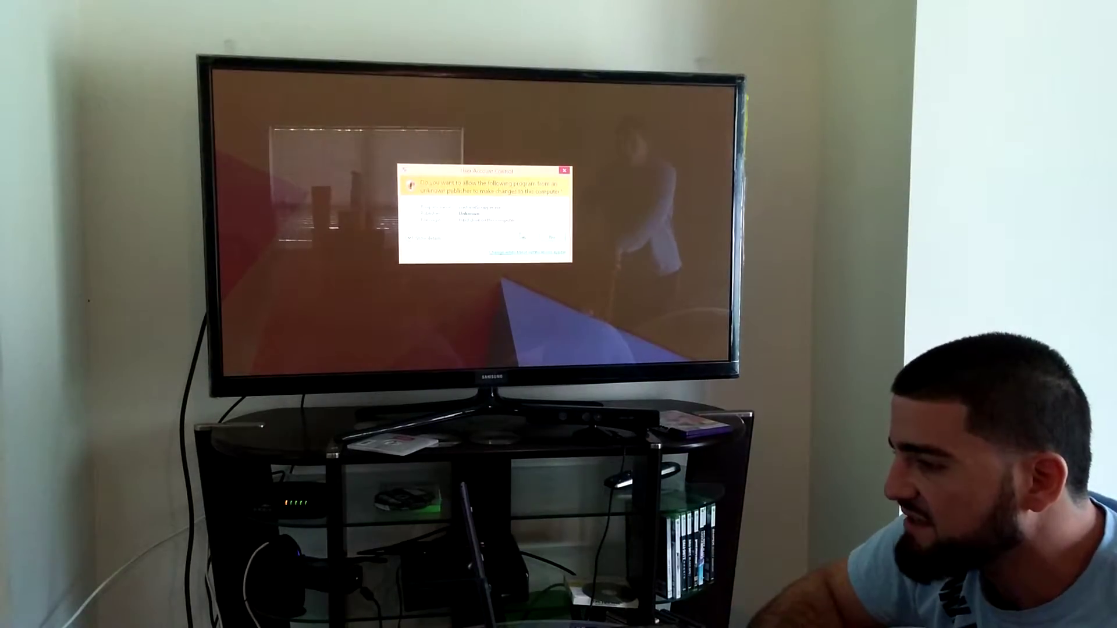
{"action": "left_click", "coordinate": [521, 236]}
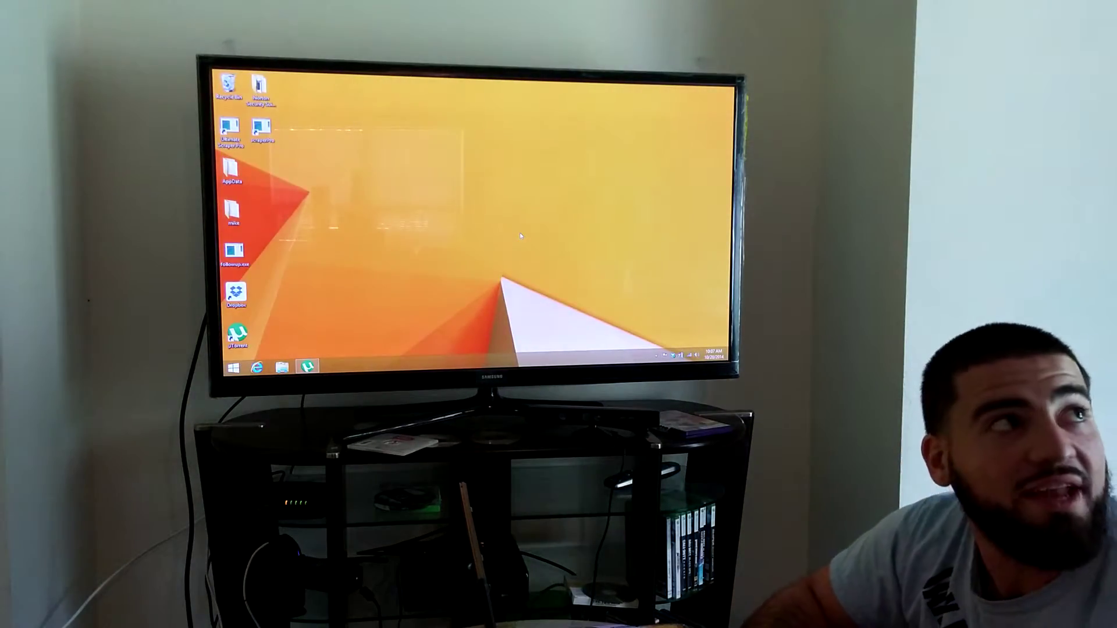
{"action": "type", "text": "nal"}
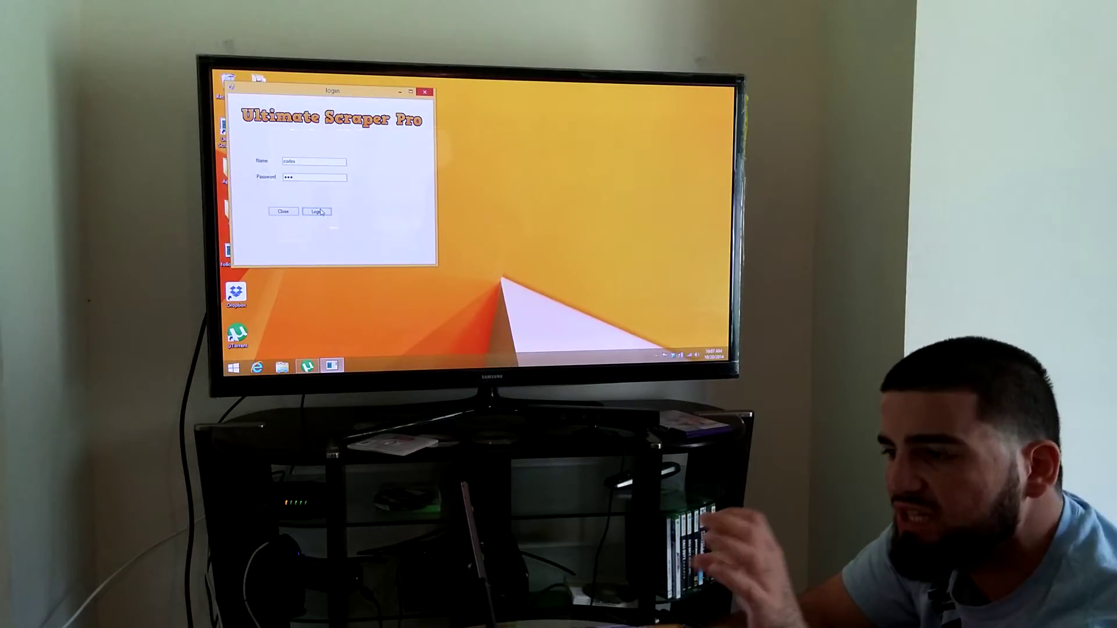
Step: Log in to Ultimate Scraper Pro with the entered user name and password
{"action": "left_click", "coordinate": [318, 211]}
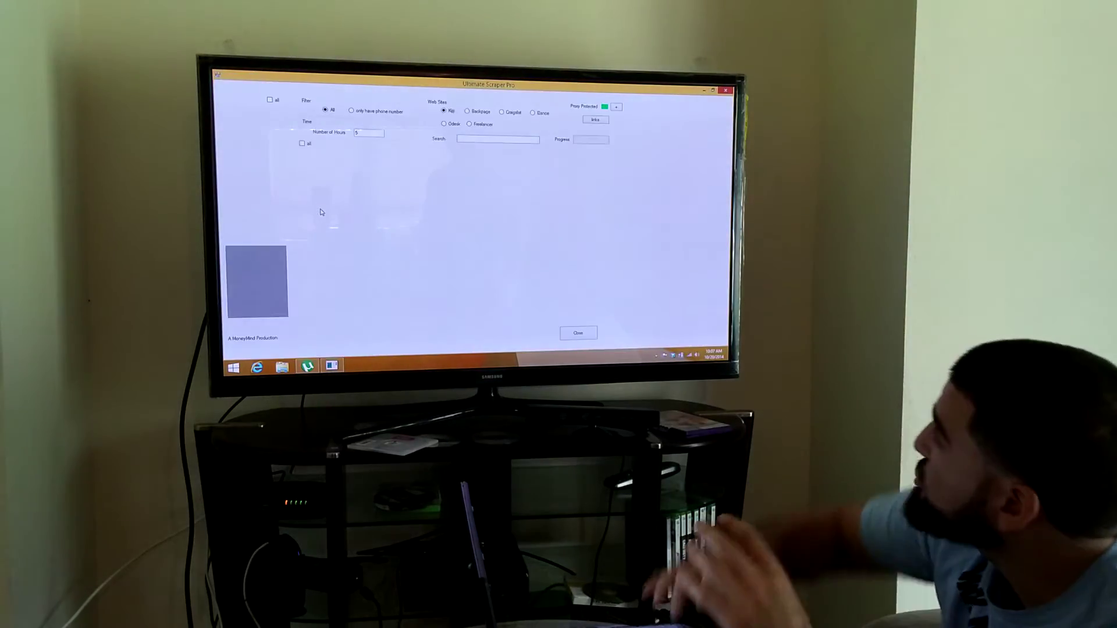